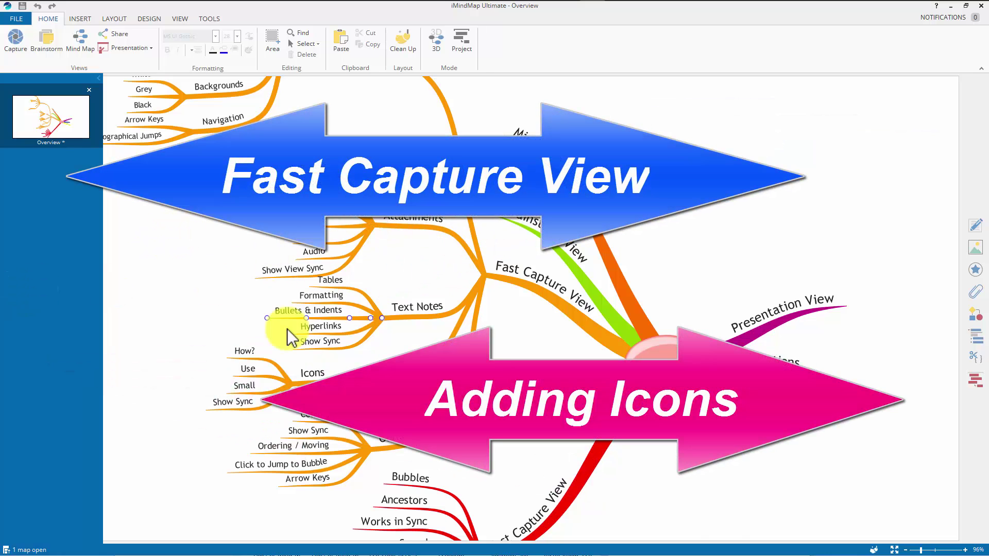
Step: Open the recent mind map My Amazing Music.imx in Fast Capture view and hide the list of open maps
{"action": "left_click", "coordinate": [17, 19]}
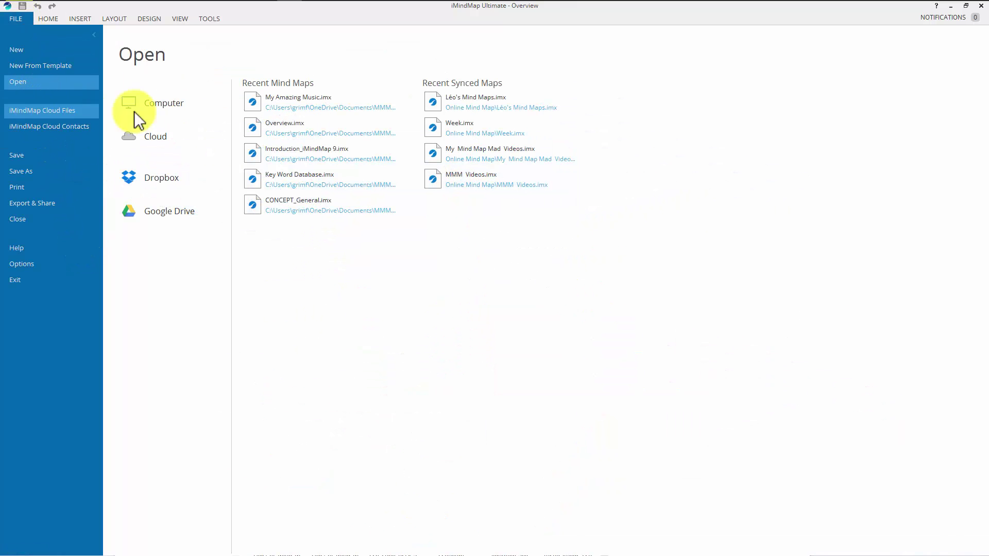
{"action": "left_click", "coordinate": [303, 100]}
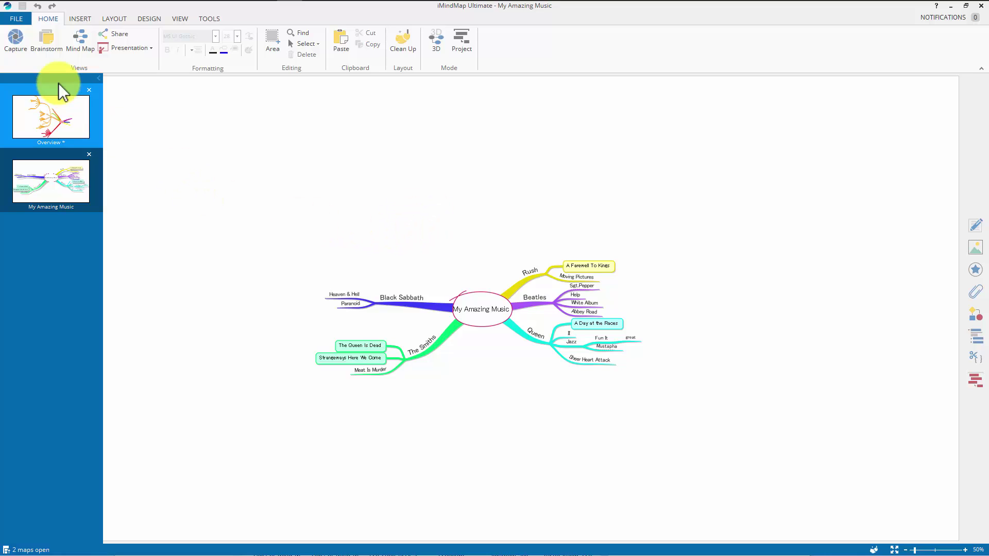
{"action": "left_click", "coordinate": [16, 44]}
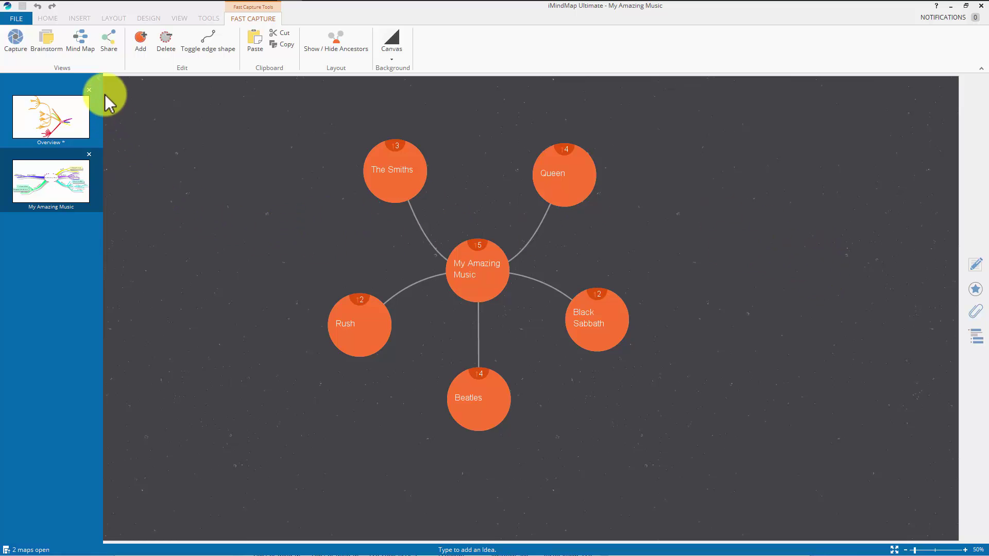
{"action": "left_click", "coordinate": [98, 78]}
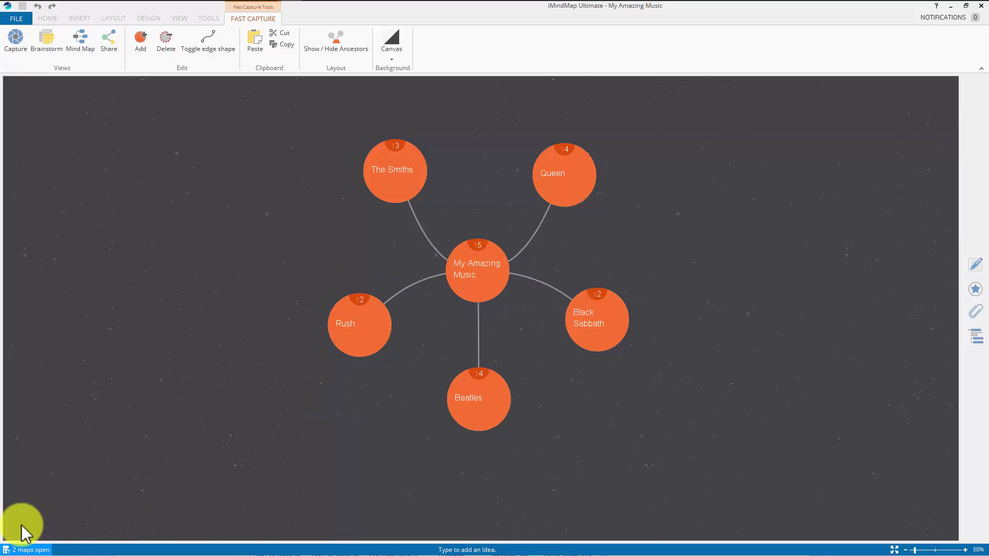
Step: Focus on The Smiths bubble from the central My Amazing Music idea and fit its branches to the window
{"action": "left_click", "coordinate": [484, 275]}
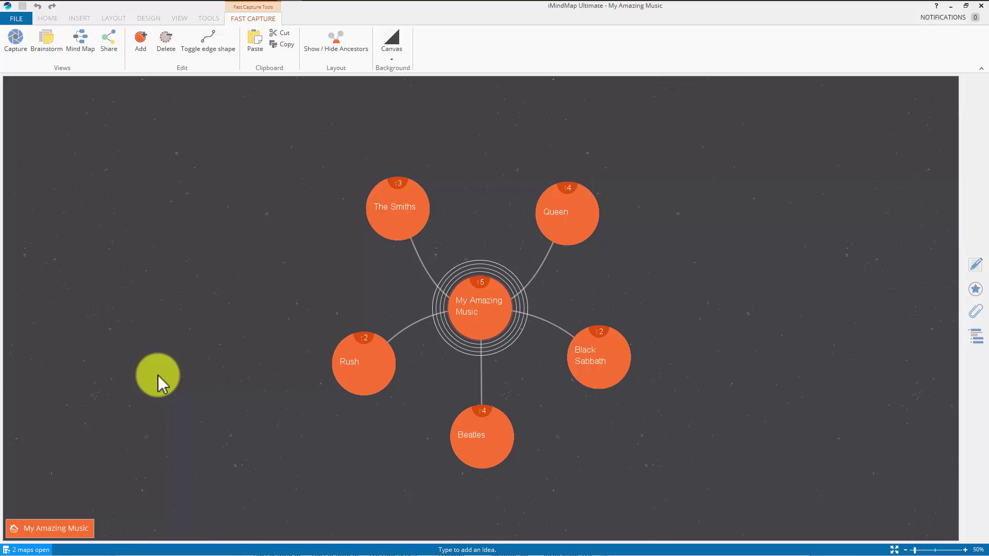
{"action": "left_click", "coordinate": [388, 205]}
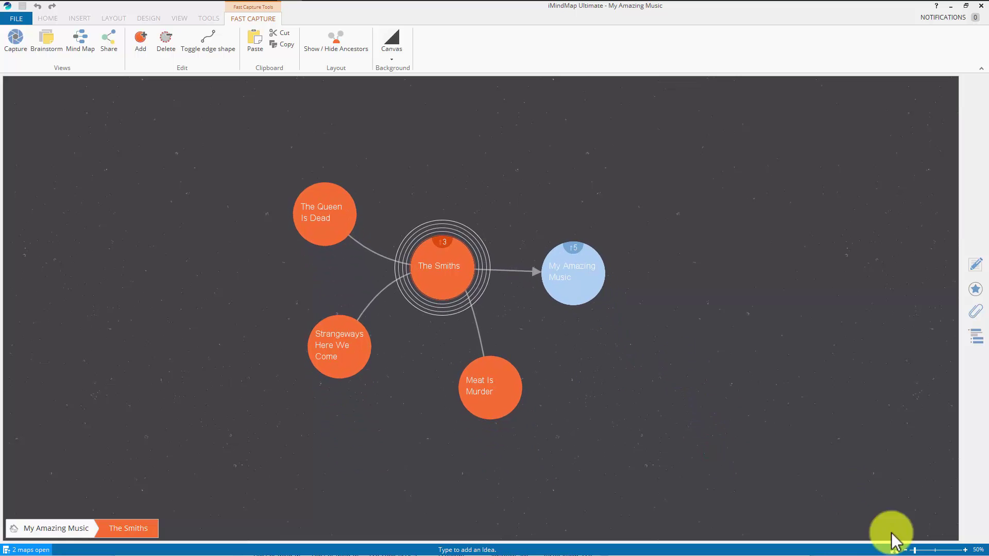
{"action": "left_click", "coordinate": [895, 550]}
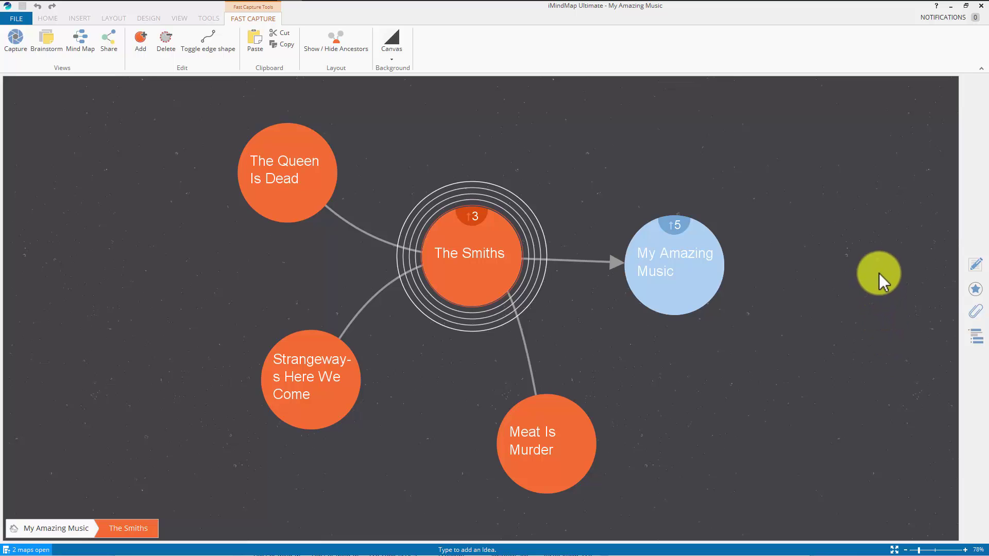
Step: Open the icon library, go to the Queen bubble through the central idea and add the green envelope icon to Queen
{"action": "left_click", "coordinate": [976, 292]}
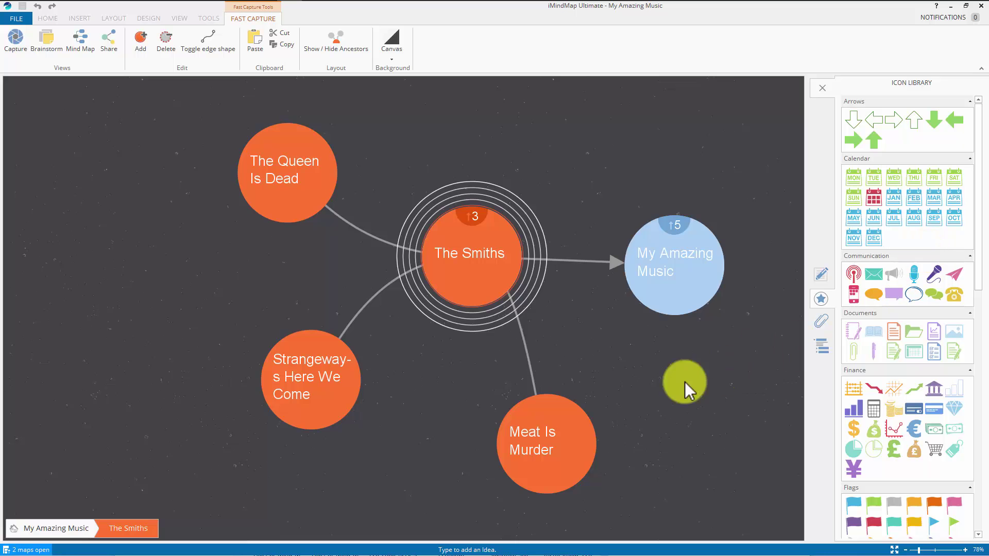
{"action": "left_click", "coordinate": [676, 268]}
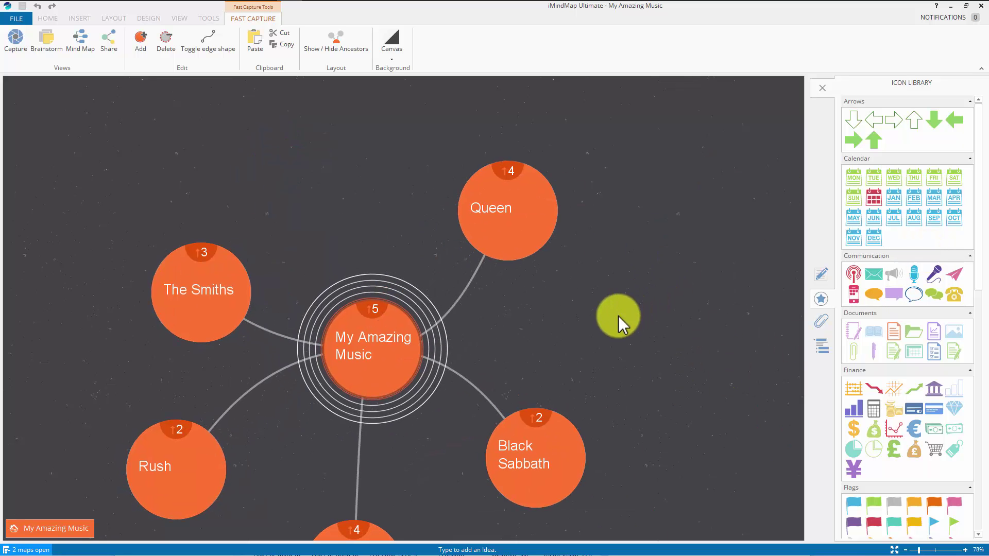
{"action": "left_click", "coordinate": [532, 209]}
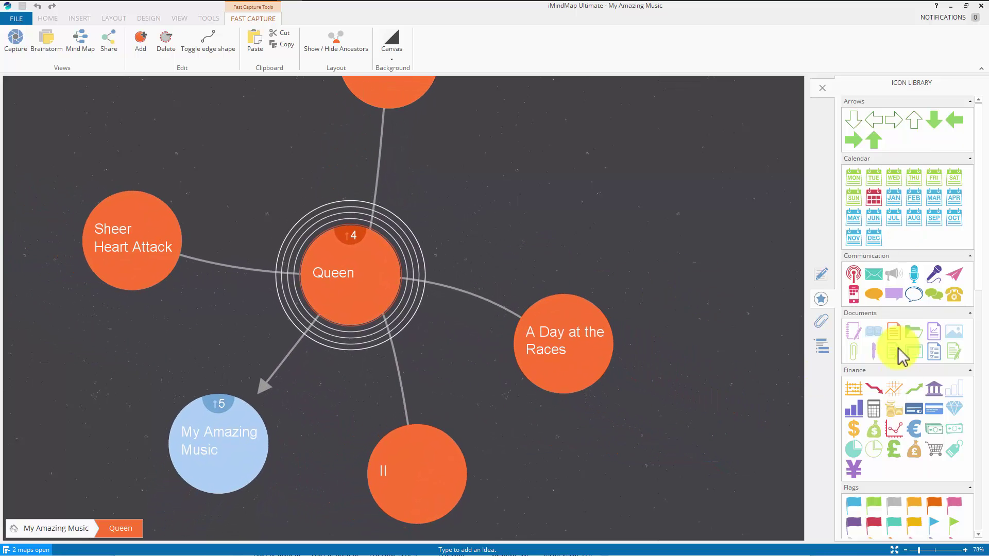
{"action": "scroll", "coordinate": [904, 402], "scroll_direction": "down", "scroll_amount": 3}
{"action": "scroll", "coordinate": [904, 402], "scroll_direction": "up", "scroll_amount": 2}
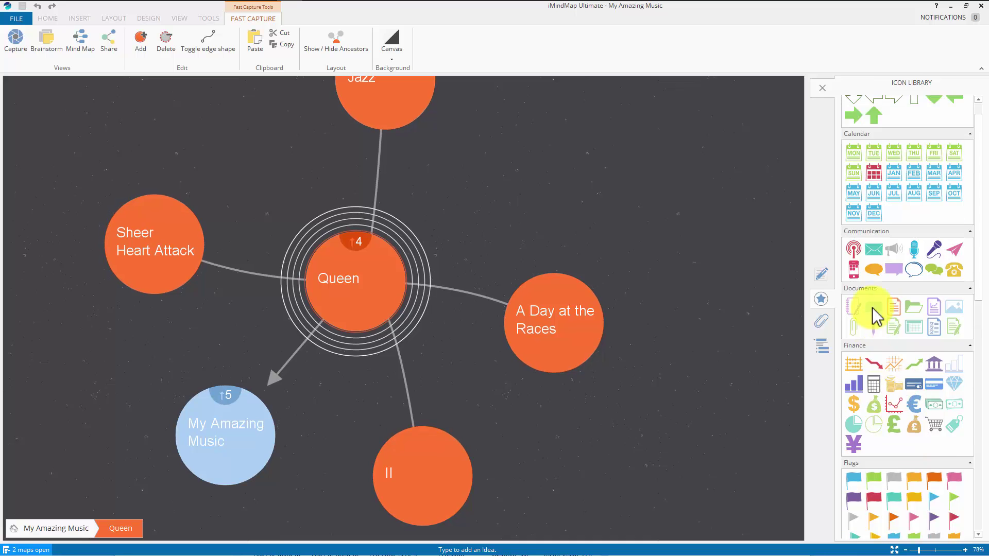
{"action": "left_click", "coordinate": [877, 252]}
{"action": "left_click_drag", "start_coordinate": [877, 253], "coordinate": [414, 281]}
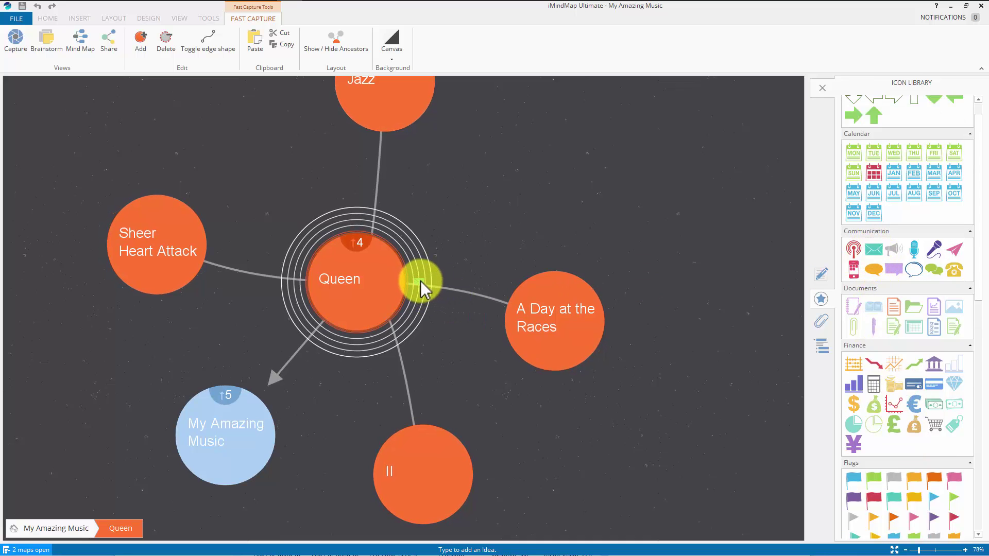
Step: Add orange, pink and blue flag icons to the A Day at the Races bubble
{"action": "left_click", "coordinate": [566, 324]}
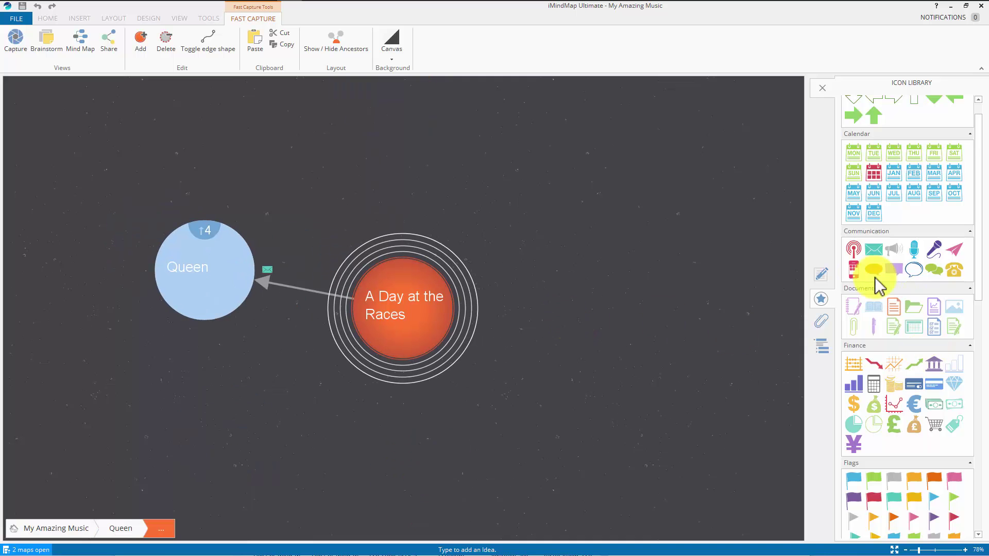
{"action": "scroll", "coordinate": [913, 407], "scroll_direction": "down", "scroll_amount": 3}
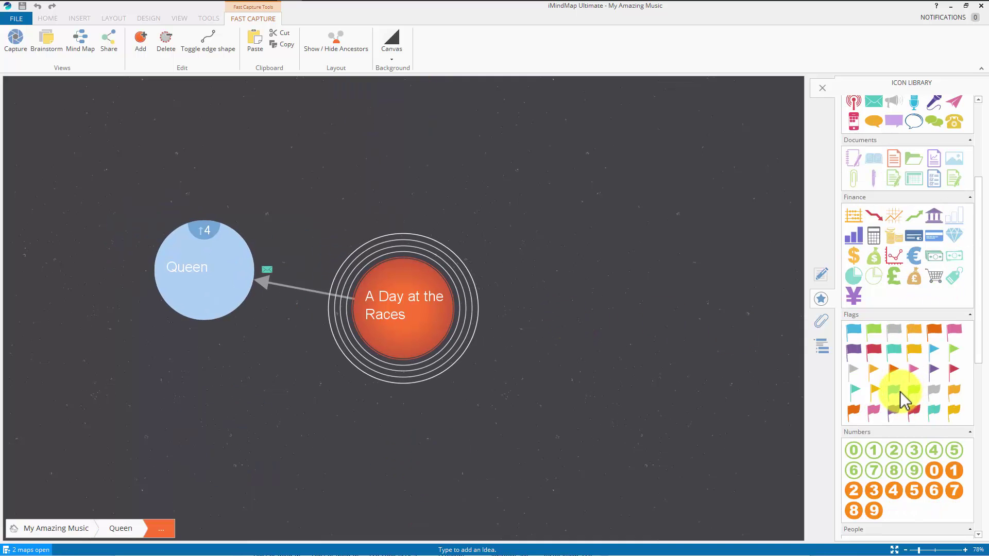
{"action": "left_click_drag", "start_coordinate": [894, 396], "coordinate": [477, 316]}
{"action": "left_click", "coordinate": [855, 414]}
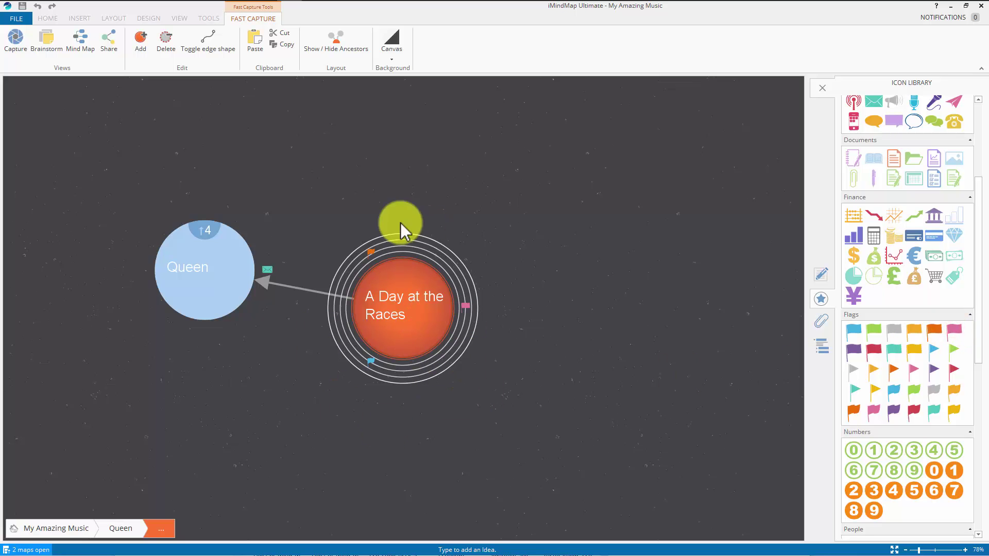
Step: Return to the Queen bubble and inspect the added icons on the Queen branch in Mind Map view
{"action": "left_click", "coordinate": [197, 297]}
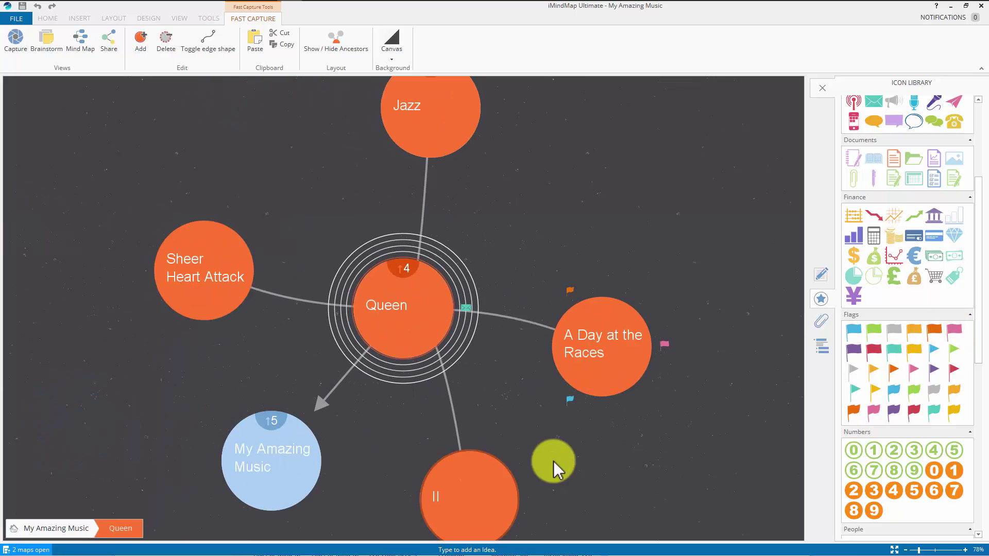
{"action": "left_click_drag", "start_coordinate": [619, 452], "coordinate": [641, 419]}
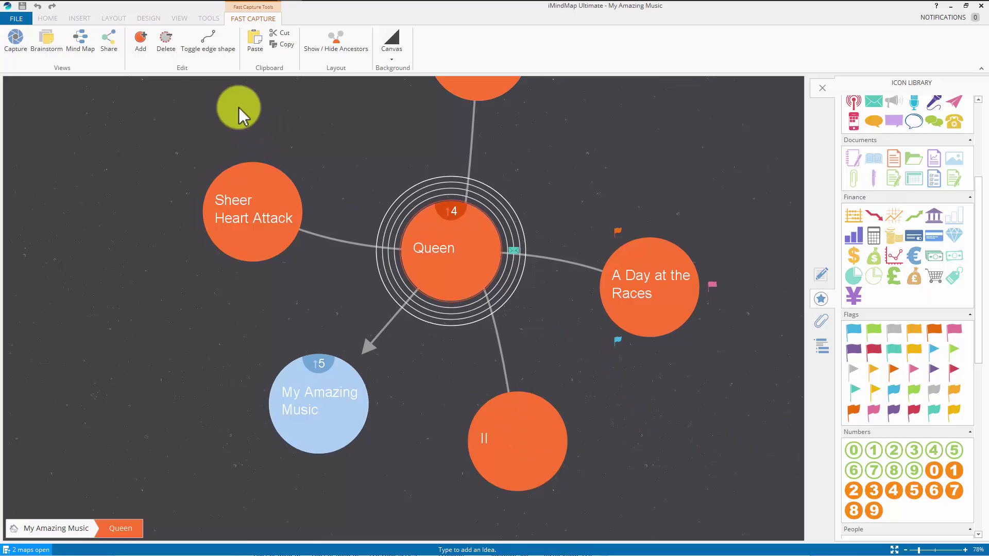
{"action": "left_click", "coordinate": [79, 48]}
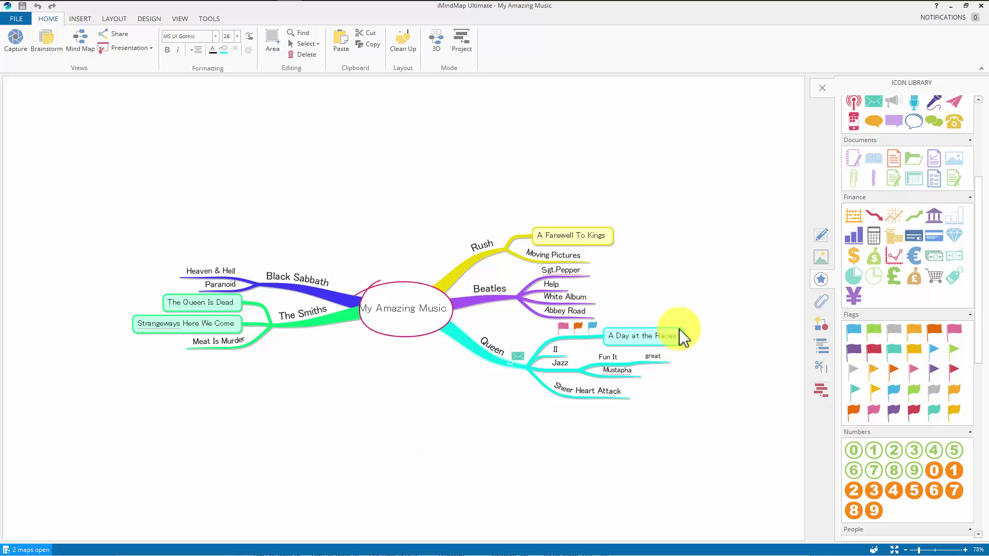
{"action": "scroll", "coordinate": [621, 337], "scroll_direction": "up", "scroll_amount": 3}
{"action": "left_click_drag", "start_coordinate": [596, 360], "coordinate": [309, 331]}
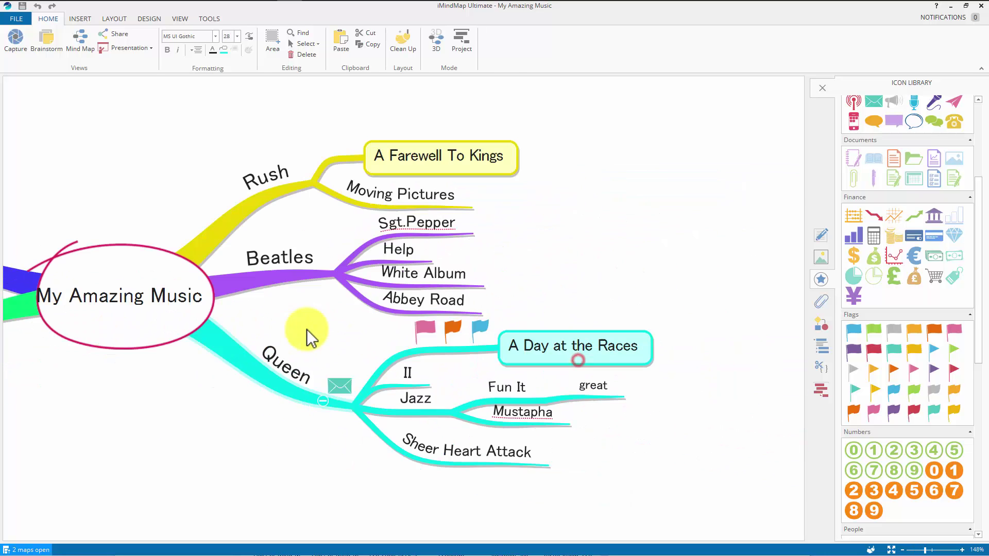
Step: Switch back to Fast Capture view and remove the pink flag icon from A Day at the Races
{"action": "left_click", "coordinate": [14, 42]}
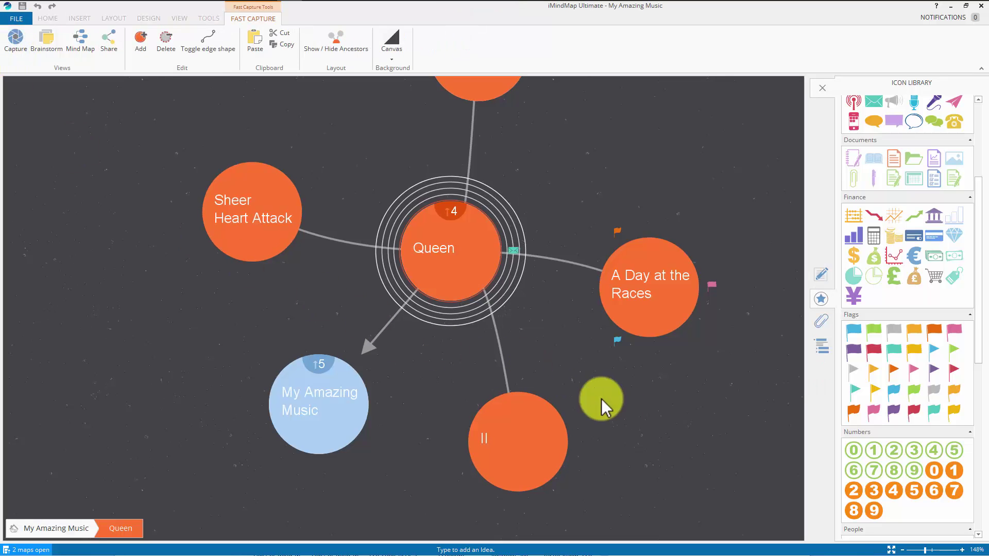
{"action": "left_click", "coordinate": [711, 285]}
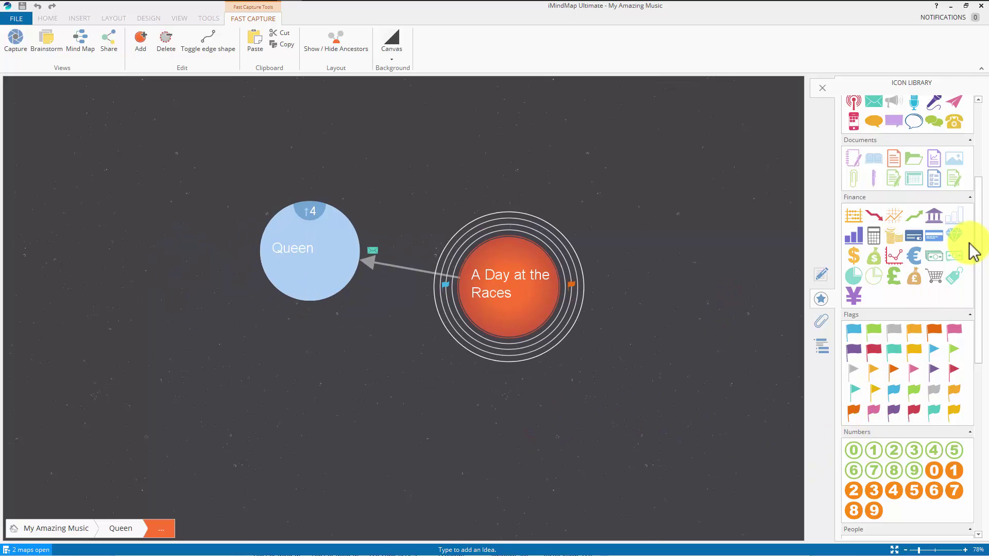
Step: Go through Queen to the Sheer Heart Attack bubble and add the September calendar icon to it
{"action": "left_click_drag", "start_coordinate": [981, 238], "coordinate": [986, 154]}
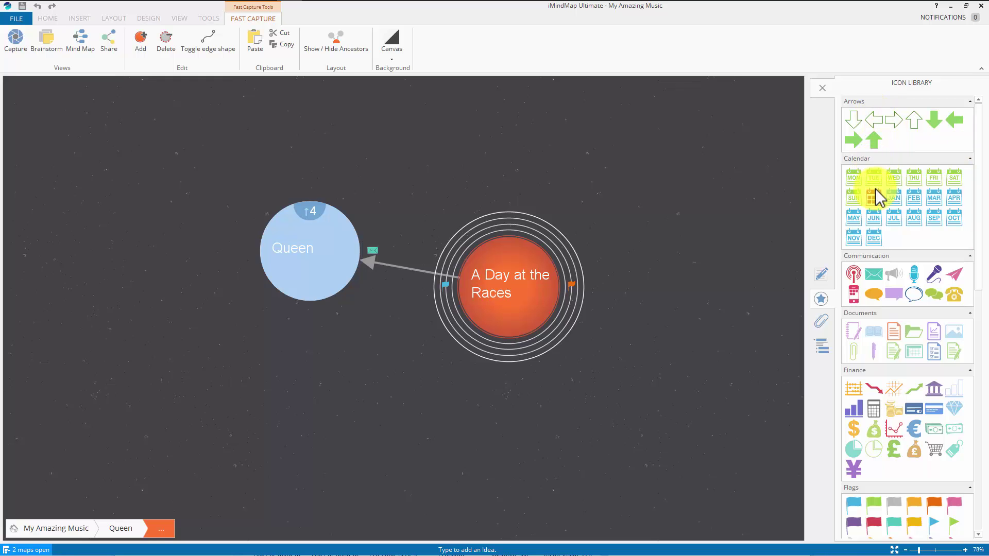
{"action": "left_click_drag", "start_coordinate": [882, 209], "coordinate": [355, 276]}
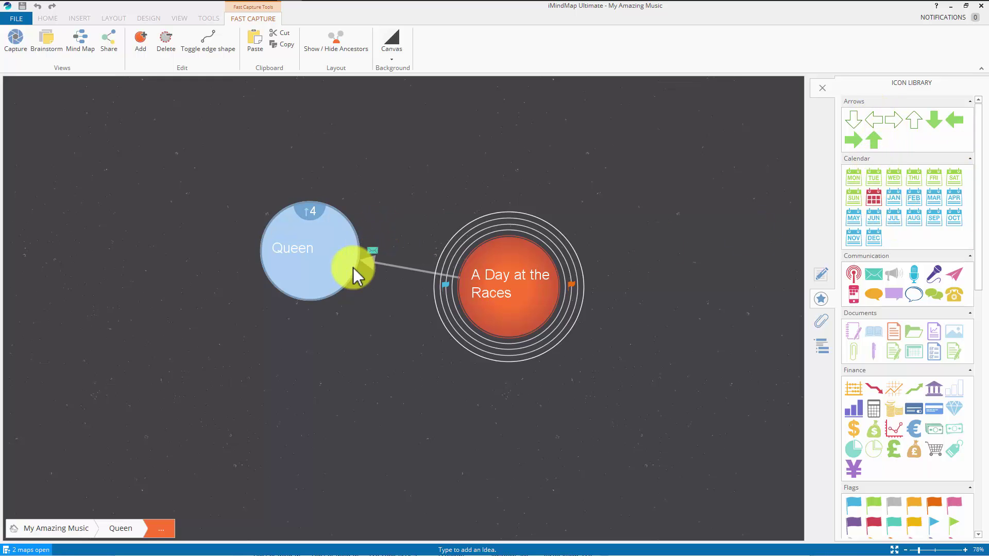
{"action": "left_click", "coordinate": [324, 265]}
{"action": "left_click", "coordinate": [232, 265]}
{"action": "left_click", "coordinate": [934, 219]}
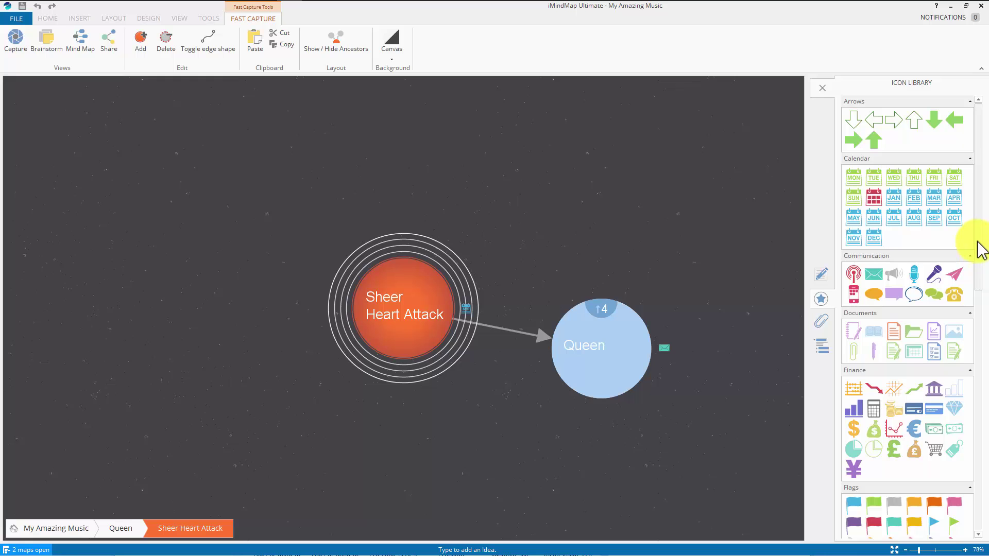
Step: Add the orange dollar sign, green rising trend line and orange number 5 icons to Sheer Heart Attack
{"action": "scroll", "coordinate": [979, 251], "scroll_direction": "down", "scroll_amount": 3}
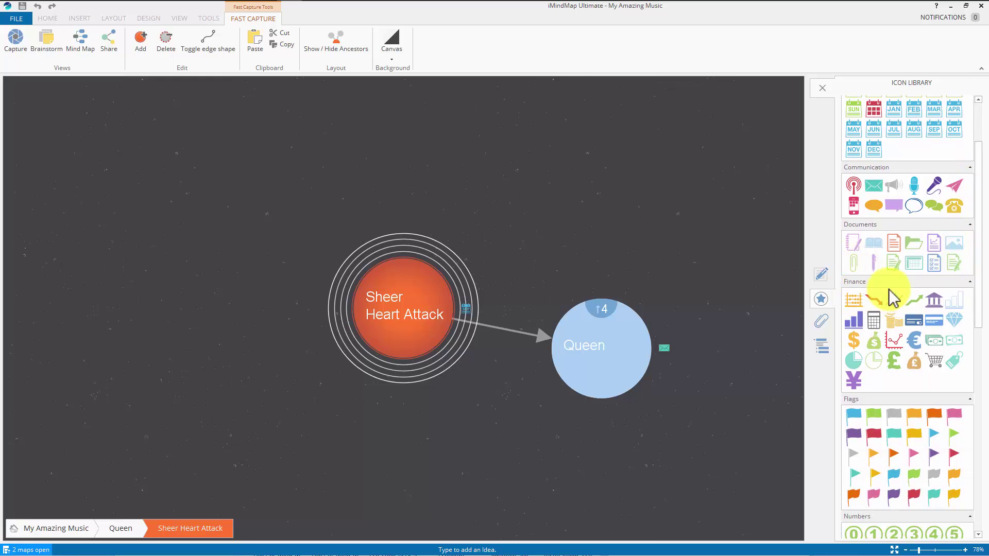
{"action": "scroll", "coordinate": [980, 283], "scroll_direction": "down", "scroll_amount": 2}
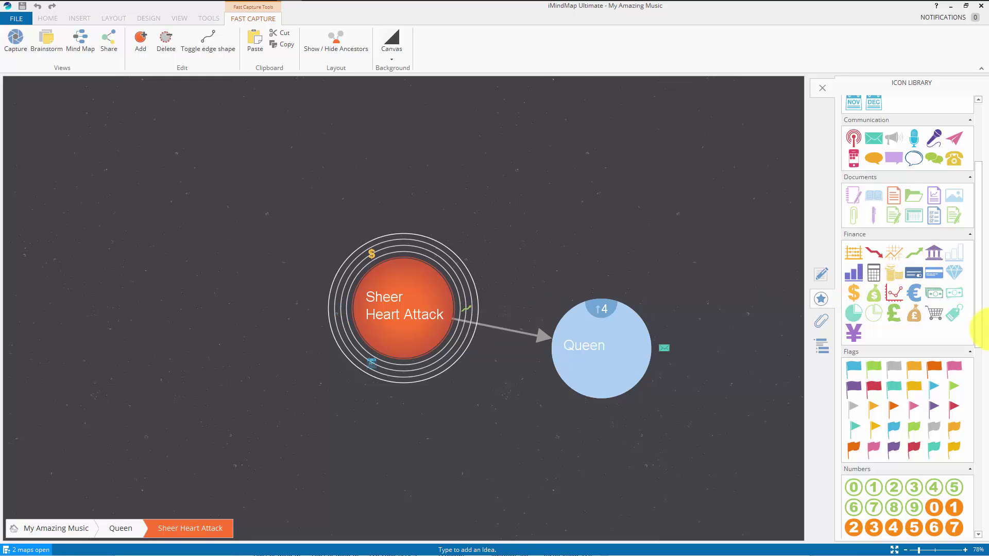
{"action": "scroll", "coordinate": [980, 304], "scroll_direction": "down", "scroll_amount": 5}
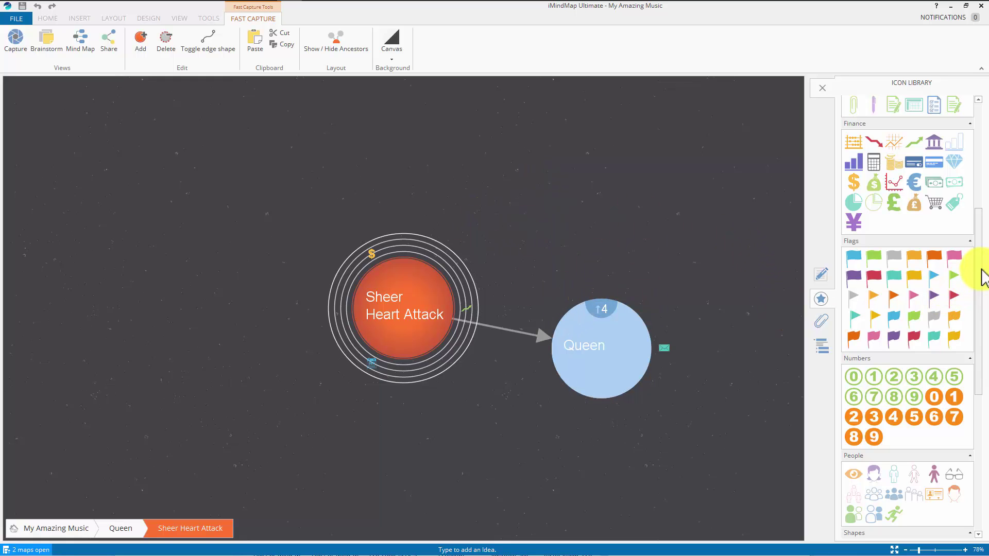
{"action": "scroll", "coordinate": [979, 270], "scroll_direction": "down", "scroll_amount": 5}
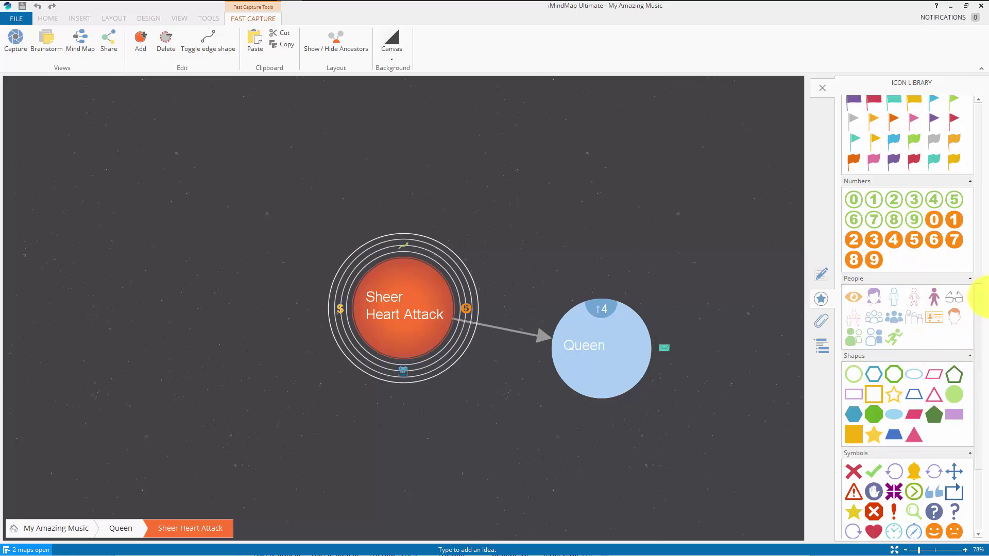
Step: Add the filled yellow square, outlined star, orange smiley and steering wheel icons to Sheer Heart Attack
{"action": "left_click_drag", "start_coordinate": [980, 315], "coordinate": [978, 376]}
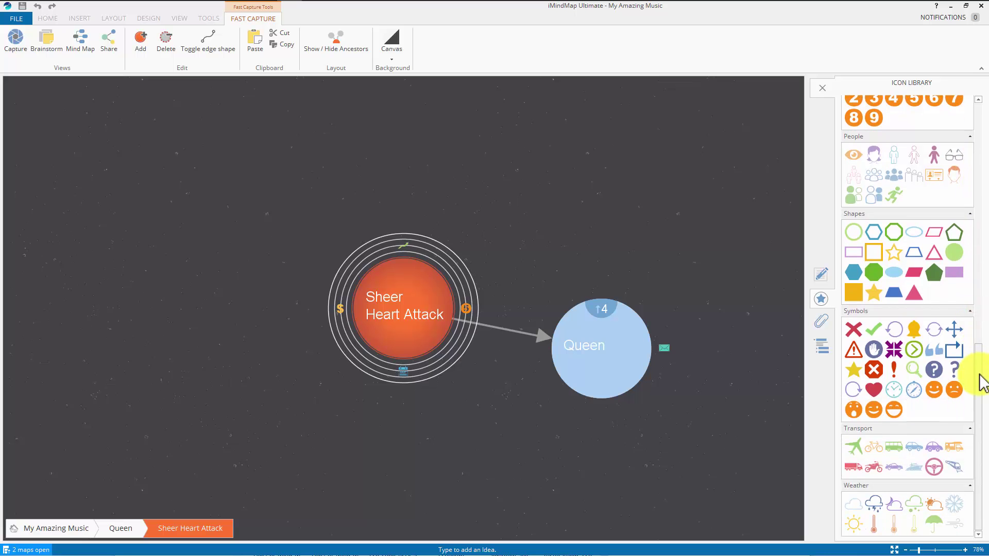
{"action": "left_click", "coordinate": [854, 292]}
{"action": "left_click", "coordinate": [873, 292]}
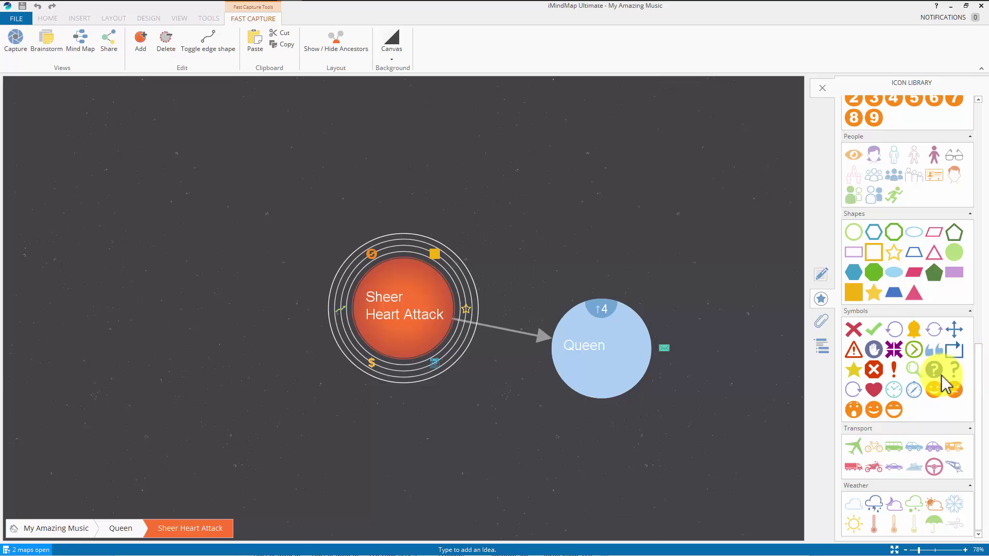
{"action": "left_click", "coordinate": [934, 390]}
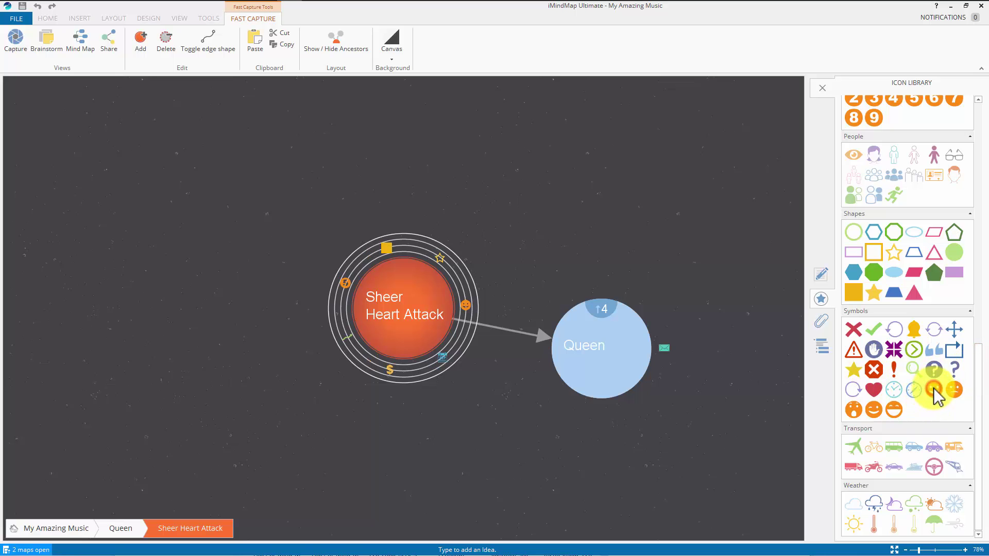
{"action": "left_click", "coordinate": [978, 386]}
{"action": "left_click", "coordinate": [934, 467]}
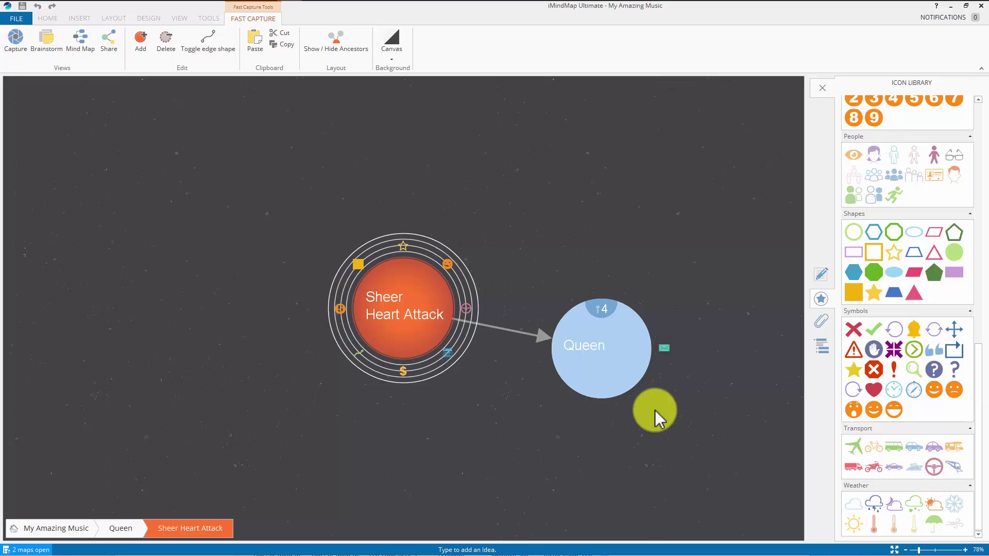
Step: Return to the Queen bubble, add a second, orange icon to it and go back to the start of the icon library
{"action": "left_click", "coordinate": [619, 360]}
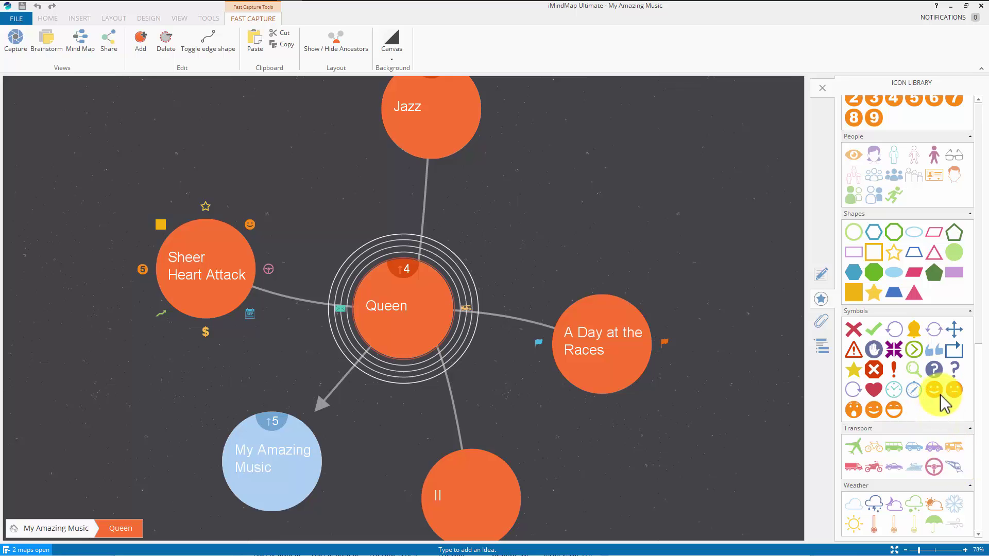
{"action": "left_click_drag", "start_coordinate": [982, 428], "coordinate": [978, 227]}
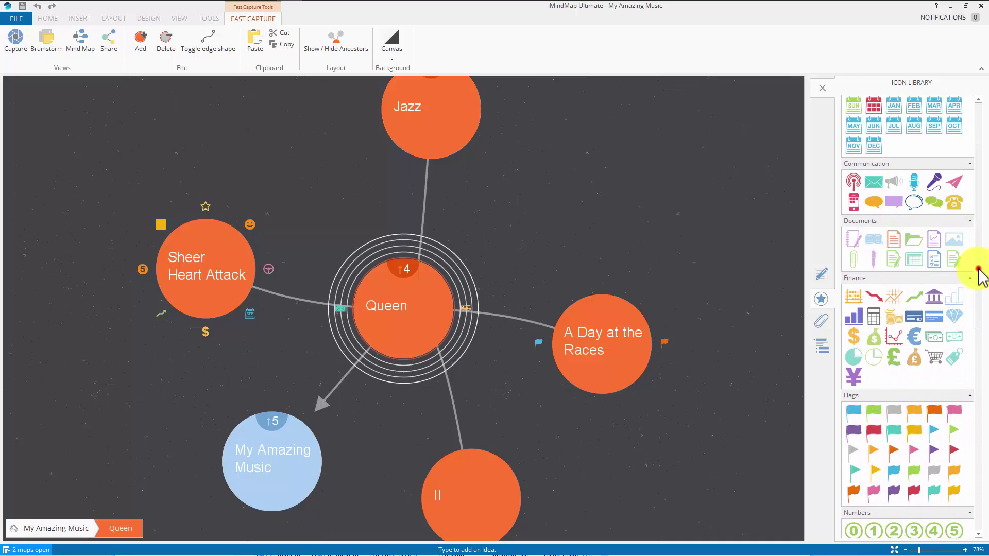
{"action": "left_click_drag", "start_coordinate": [978, 269], "coordinate": [978, 178]}
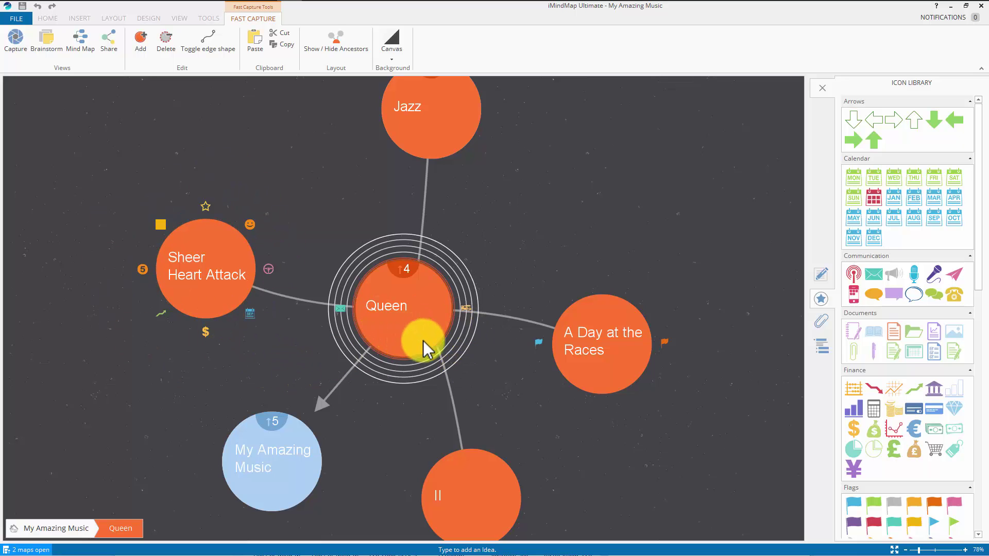
Step: Switch to the Intro Video folder in File Explorer and try to place the favicon_100 image on the Fast Capture canvas
{"action": "left_click_drag", "start_coordinate": [604, 431], "coordinate": [566, 375]}
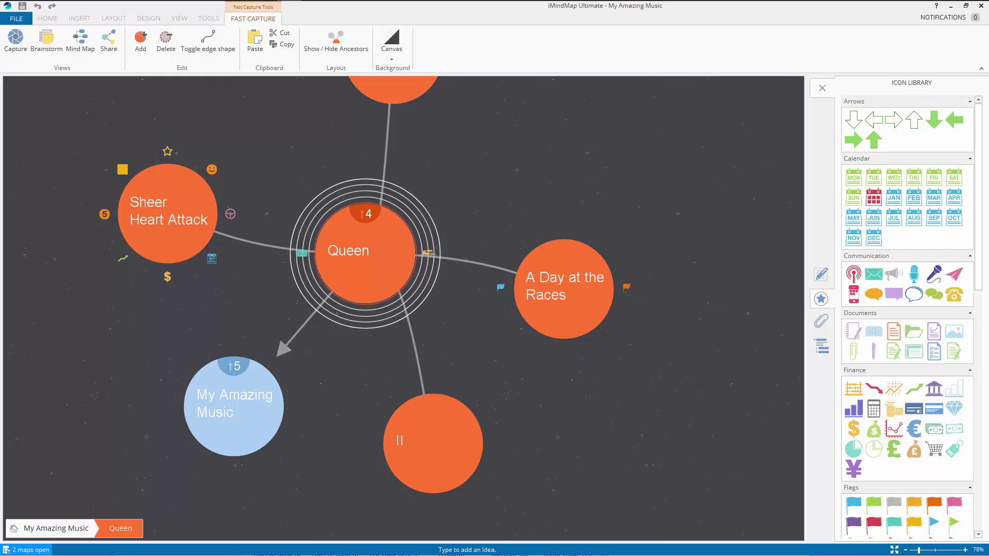
{"action": "key", "text": "alt+Tab"}
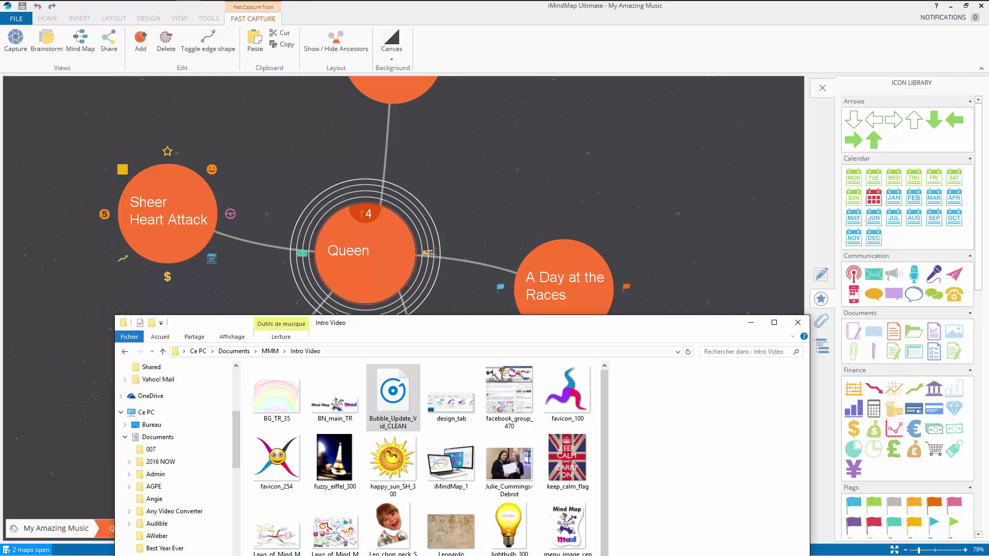
{"action": "left_click_drag", "start_coordinate": [412, 327], "coordinate": [98, 158]}
{"action": "left_click_drag", "start_coordinate": [258, 242], "coordinate": [654, 191]}
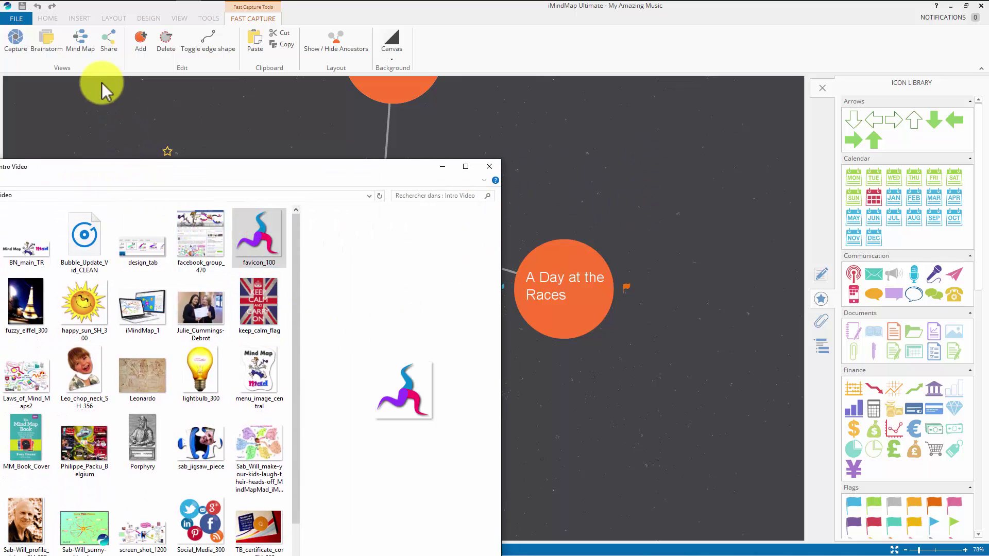
Step: Change to Mind Map view and place the lightbulb_300 and sab_jigsaw_piece images from the Intro Video folder onto the map
{"action": "left_click", "coordinate": [79, 43]}
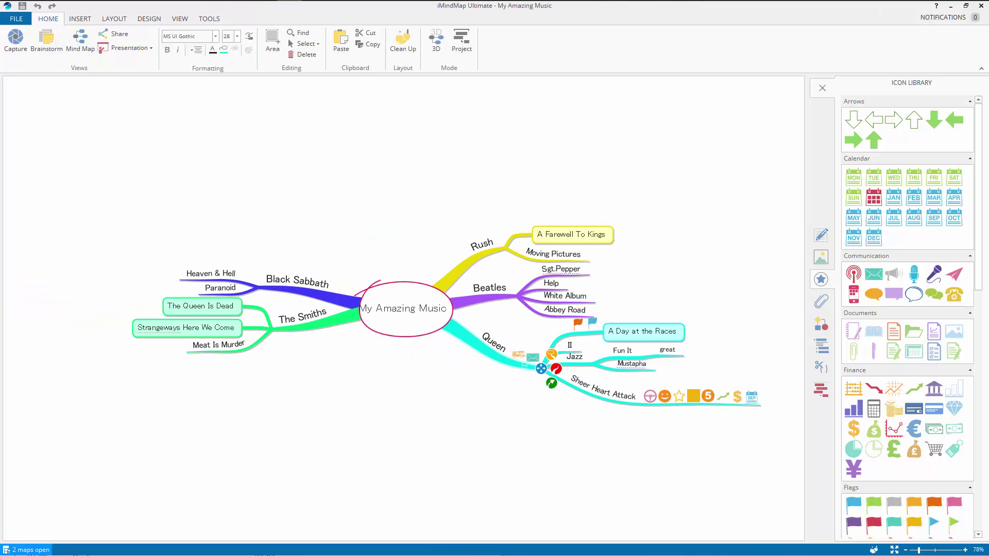
{"action": "key", "text": "alt+Tab"}
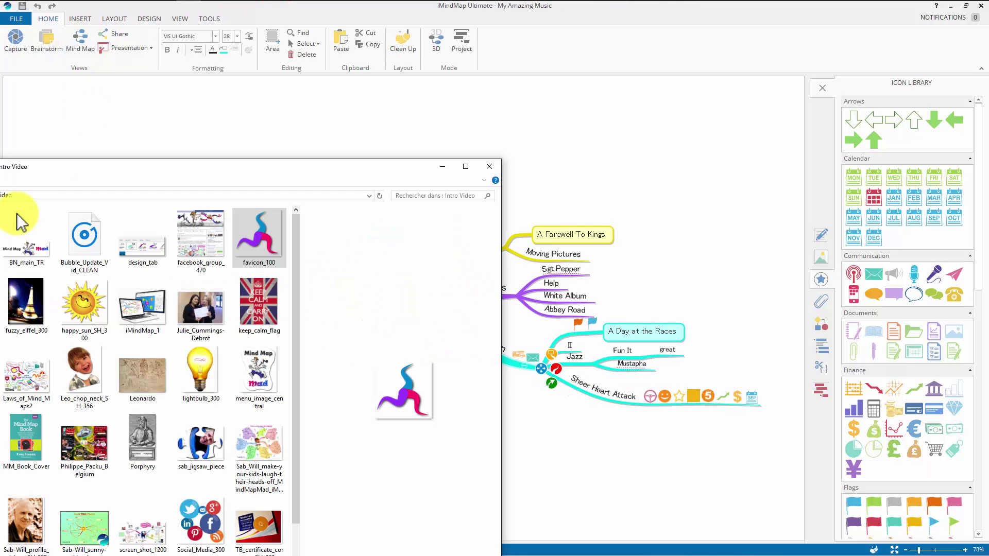
{"action": "left_click_drag", "start_coordinate": [203, 373], "coordinate": [661, 180]}
{"action": "left_click_drag", "start_coordinate": [201, 442], "coordinate": [643, 360]}
Step: Rearrange the Queen branch, its Fun It sub-branch and the jigsaw image so that they are spaced farther apart
{"action": "left_click_drag", "start_coordinate": [593, 495], "coordinate": [649, 458]}
{"action": "left_click_drag", "start_coordinate": [596, 343], "coordinate": [587, 394]}
{"action": "left_click_drag", "start_coordinate": [702, 337], "coordinate": [705, 303]}
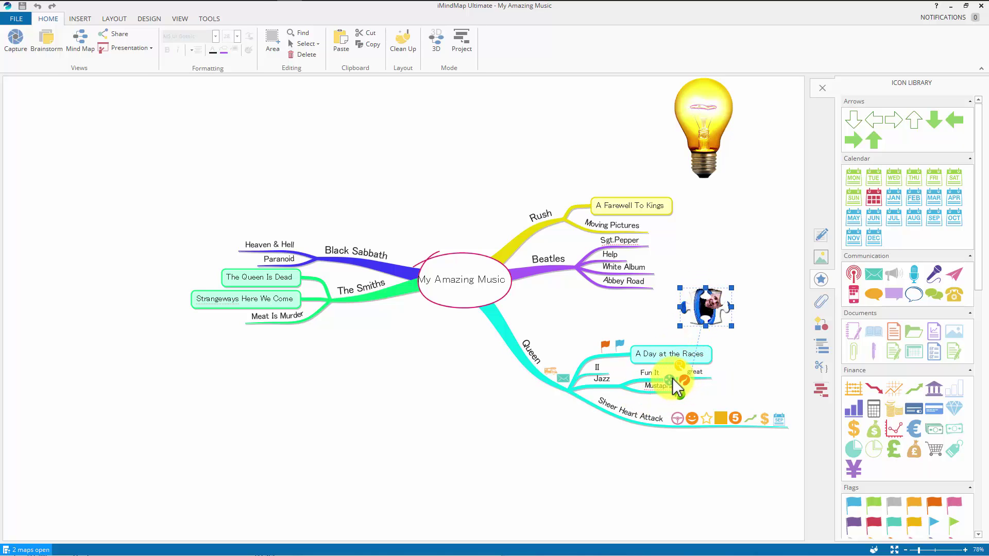
{"action": "left_click", "coordinate": [676, 388]}
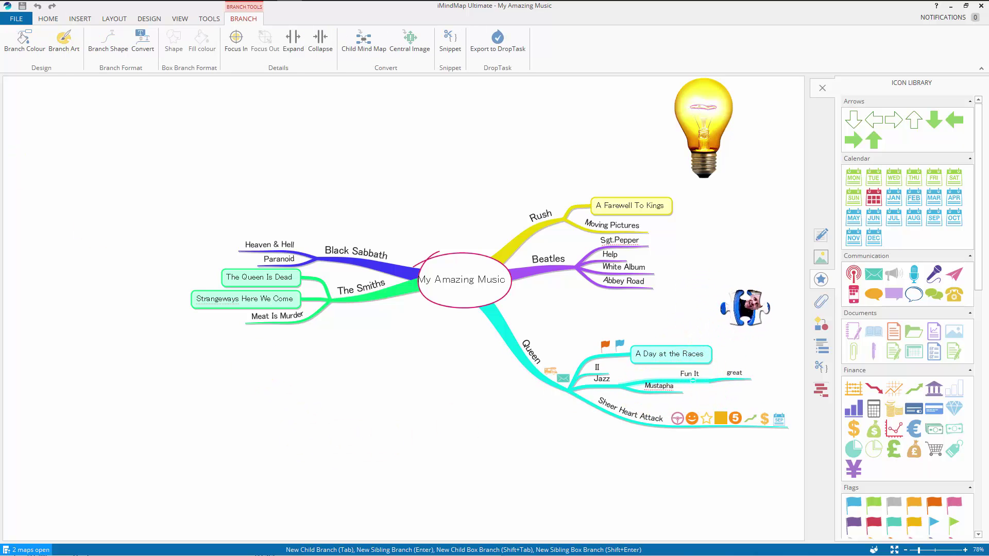
Step: Return to Fast Capture view and open the notes for the Queen bubble
{"action": "left_click", "coordinate": [40, 19]}
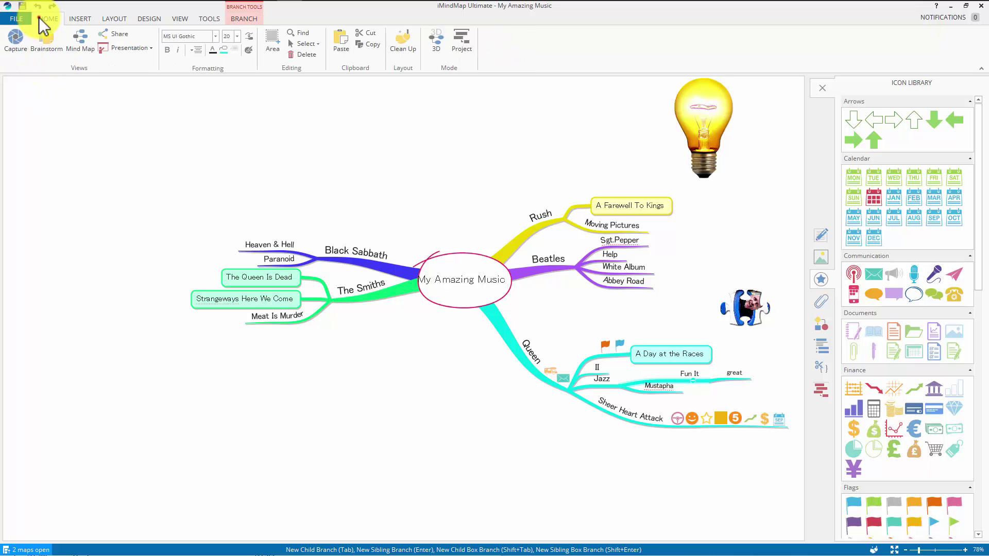
{"action": "left_click", "coordinate": [16, 39]}
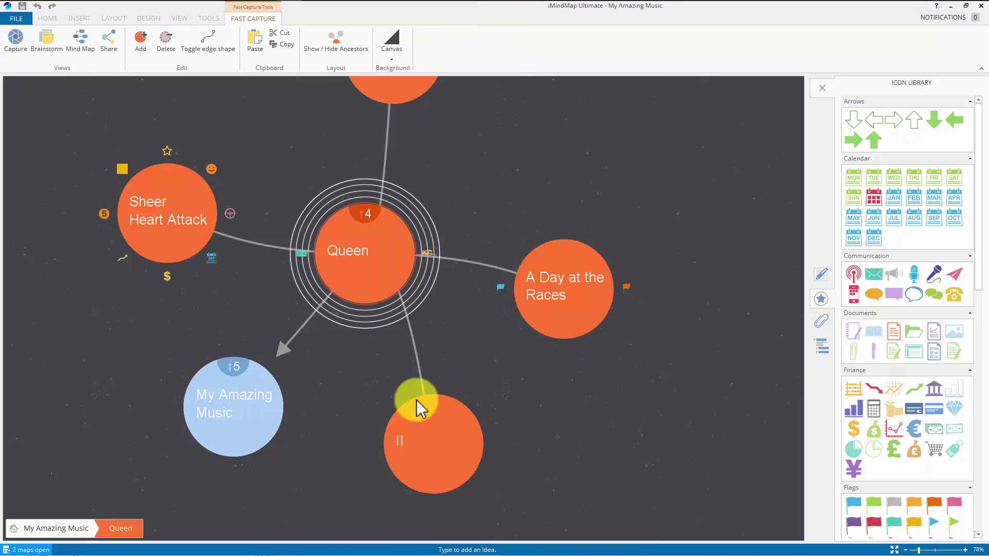
{"action": "left_click_drag", "start_coordinate": [709, 270], "coordinate": [719, 339]}
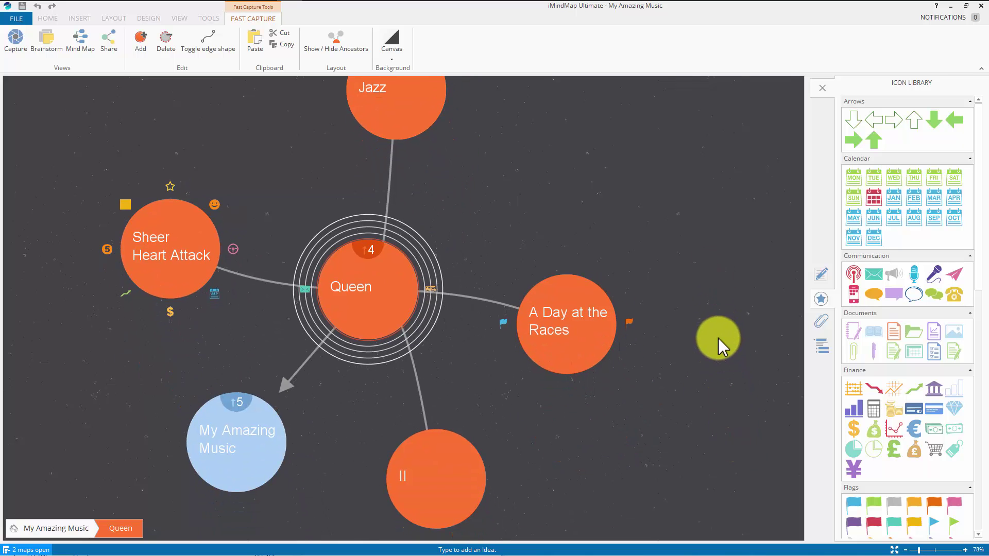
{"action": "left_click", "coordinate": [821, 277]}
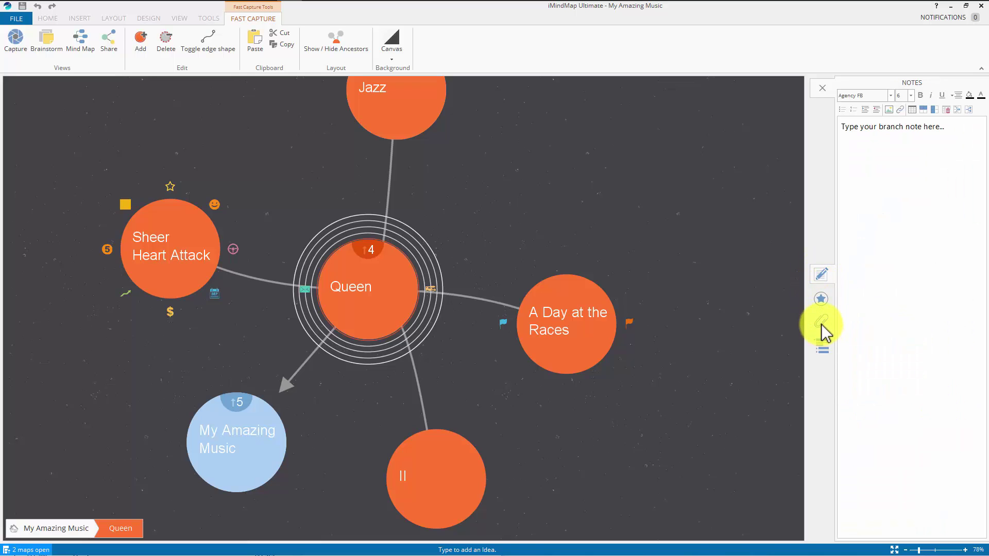